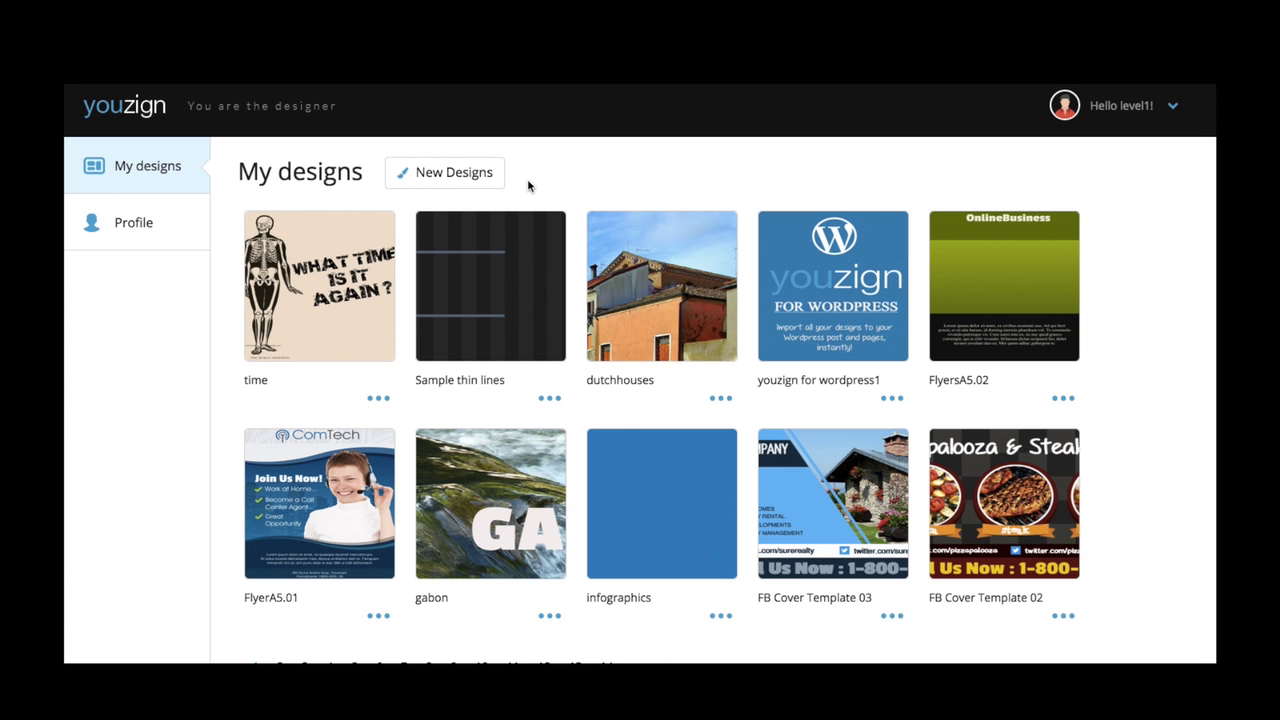
# Create a blank Flyer A5 design and switch its page background to a gradient fill.
pyautogui.click(468, 178)
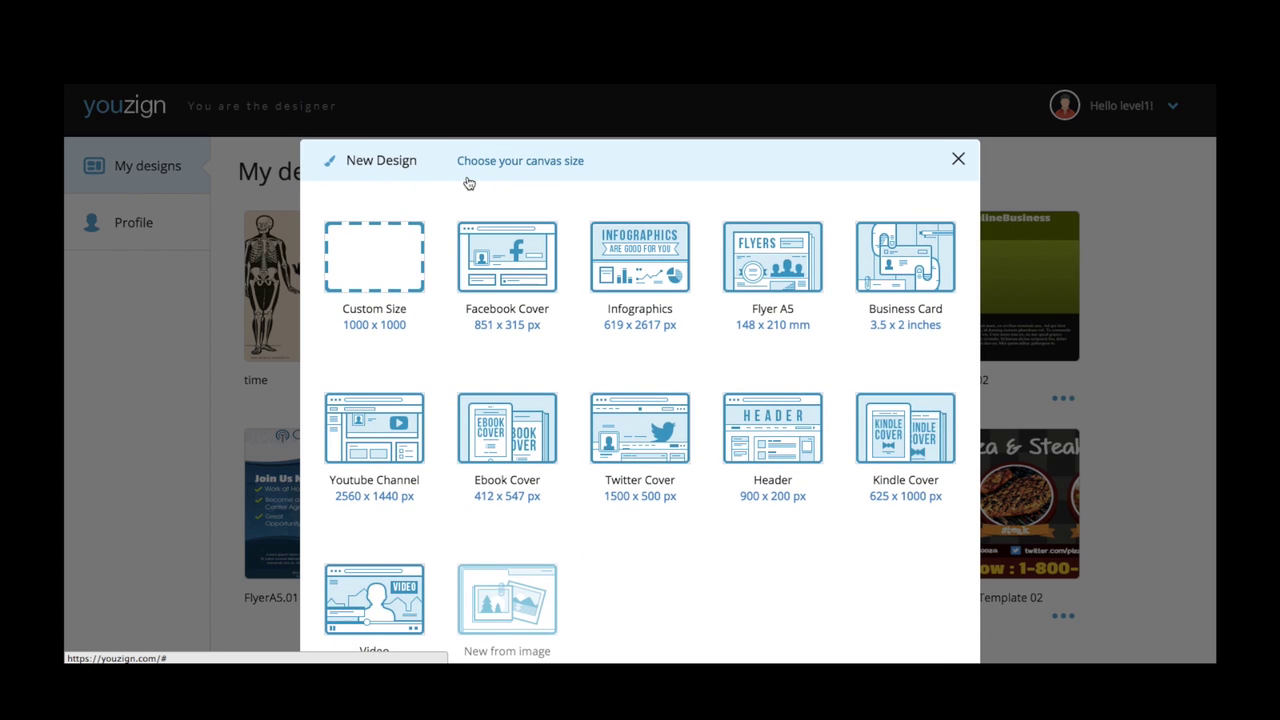
pyautogui.click(765, 248)
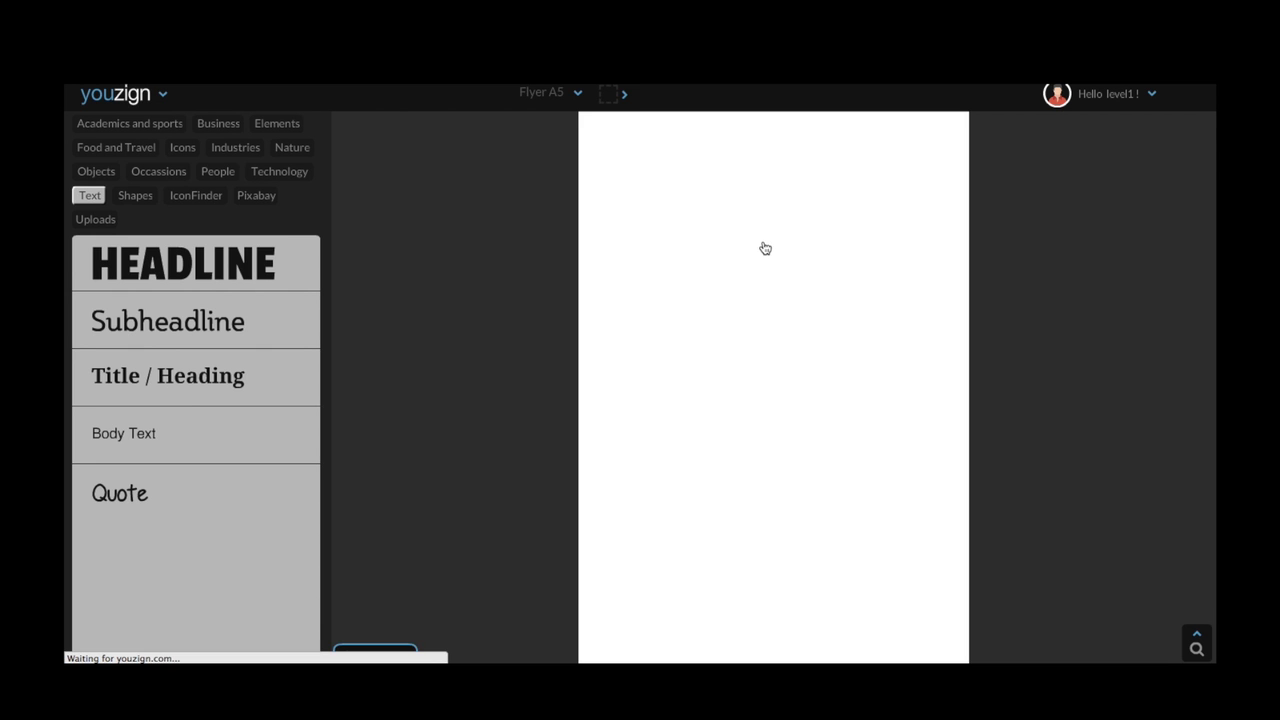
pyautogui.click(763, 247)
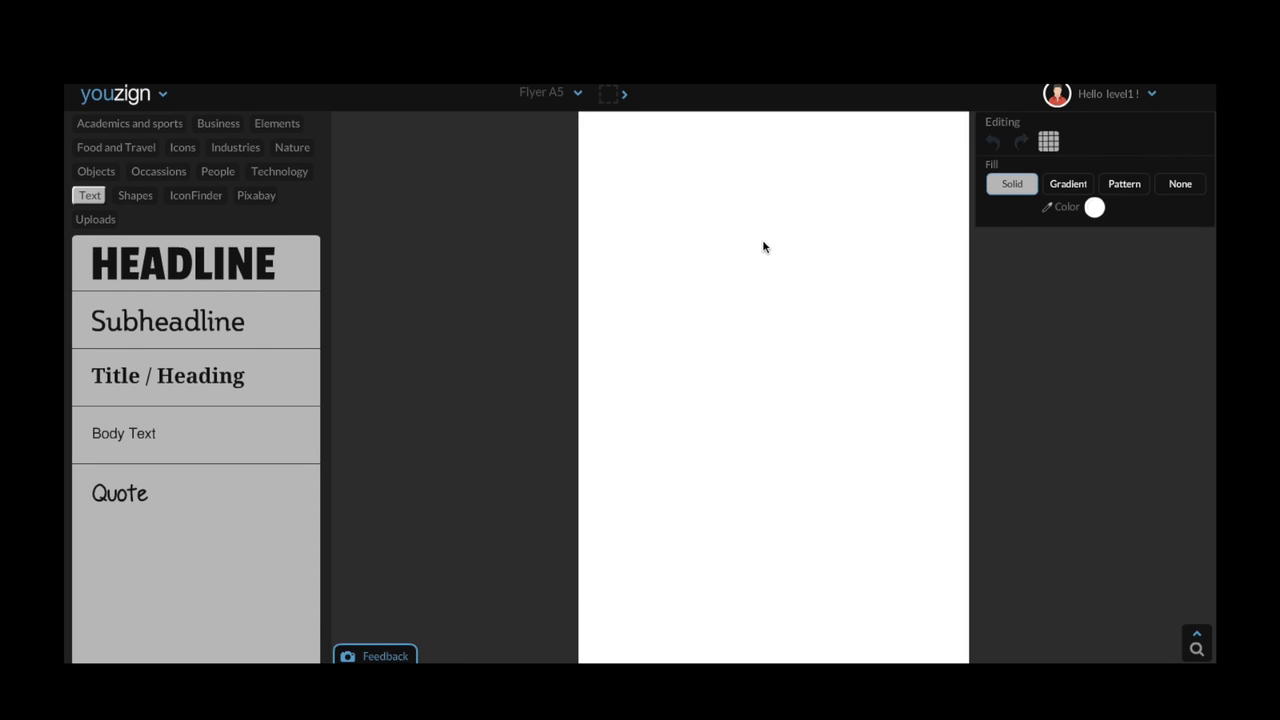
pyautogui.click(1060, 188)
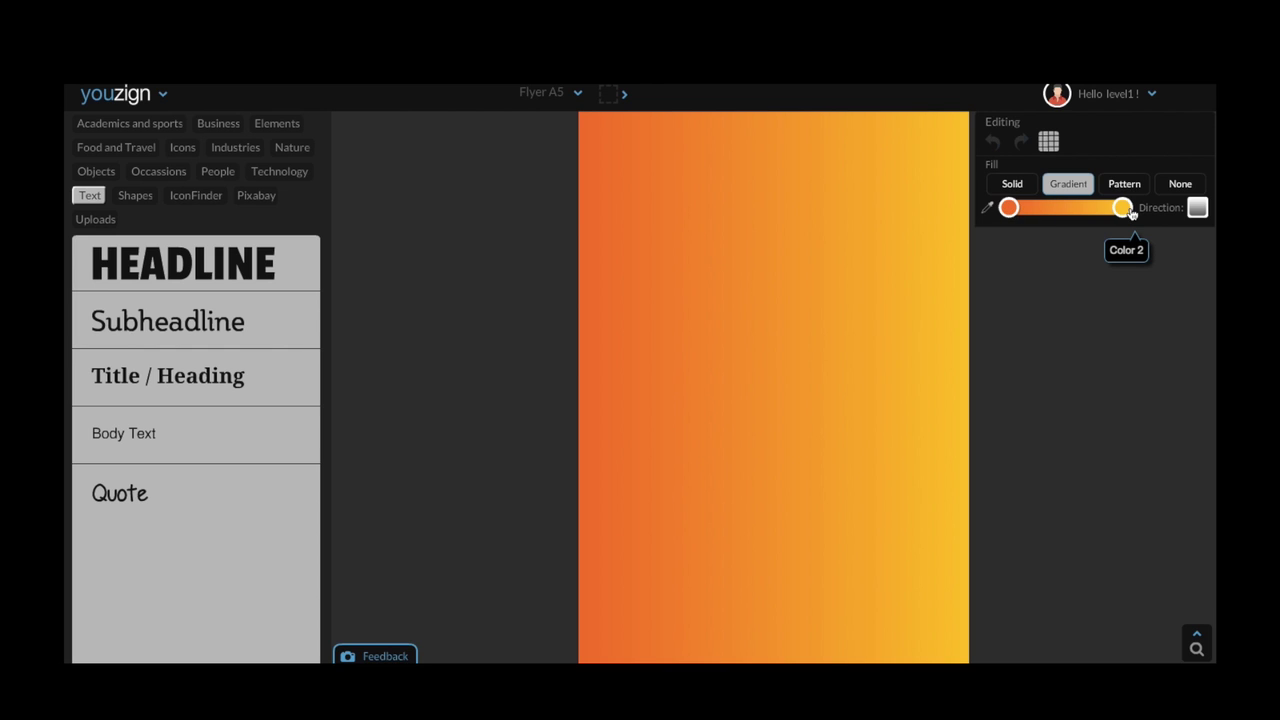
# Make the orange-to-yellow gradient run diagonally, from orange at top left to yellow at bottom right.
pyautogui.click(1197, 207)
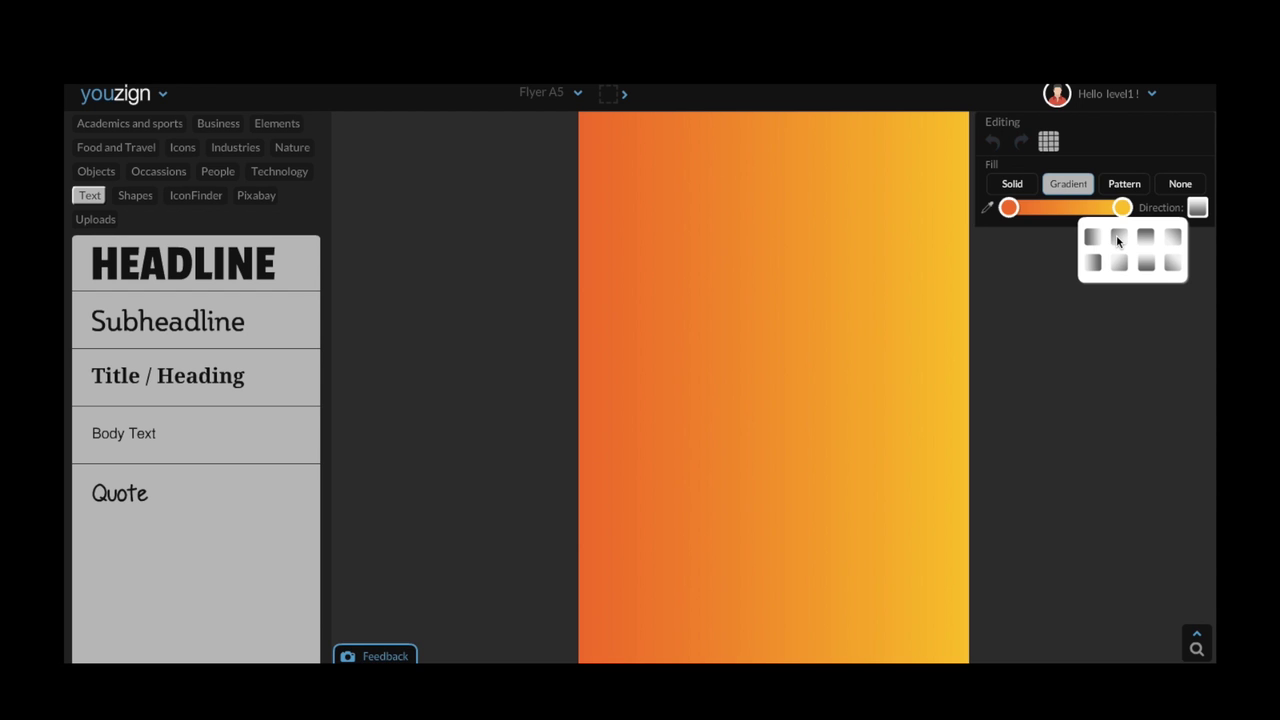
pyautogui.click(1118, 238)
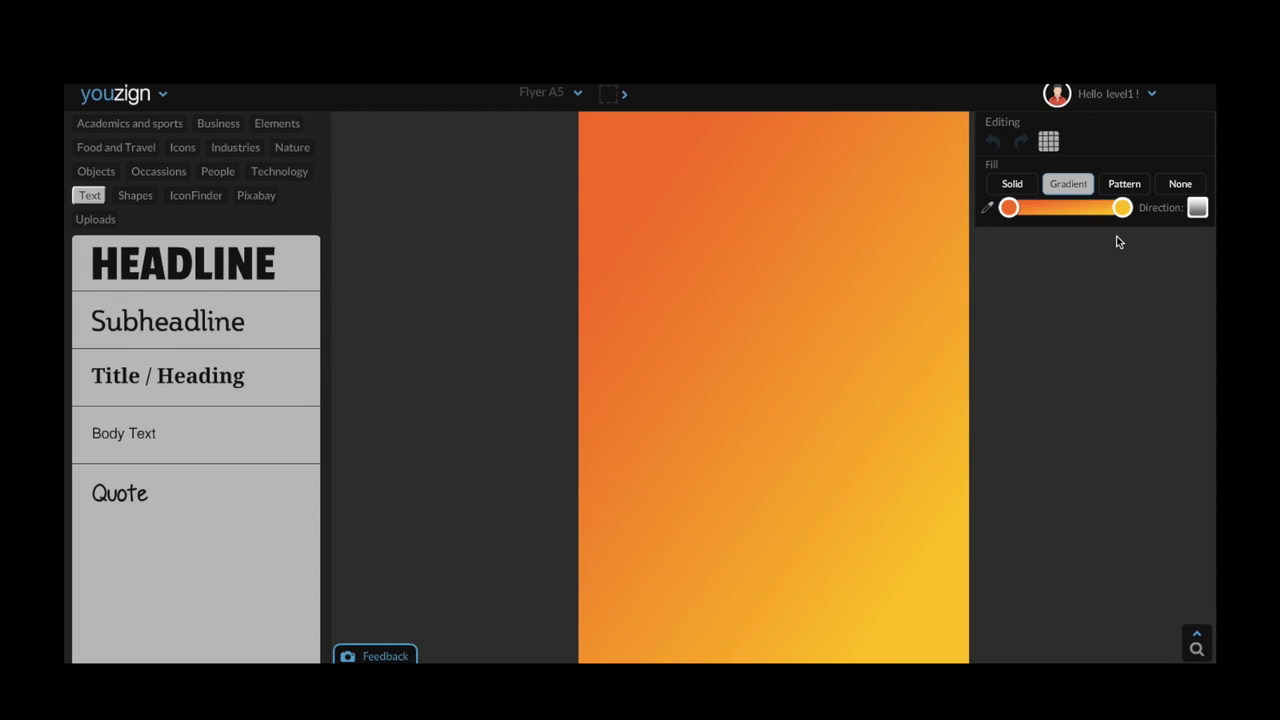
# Fill the page background with the blue diamond pattern.
pyautogui.click(1124, 186)
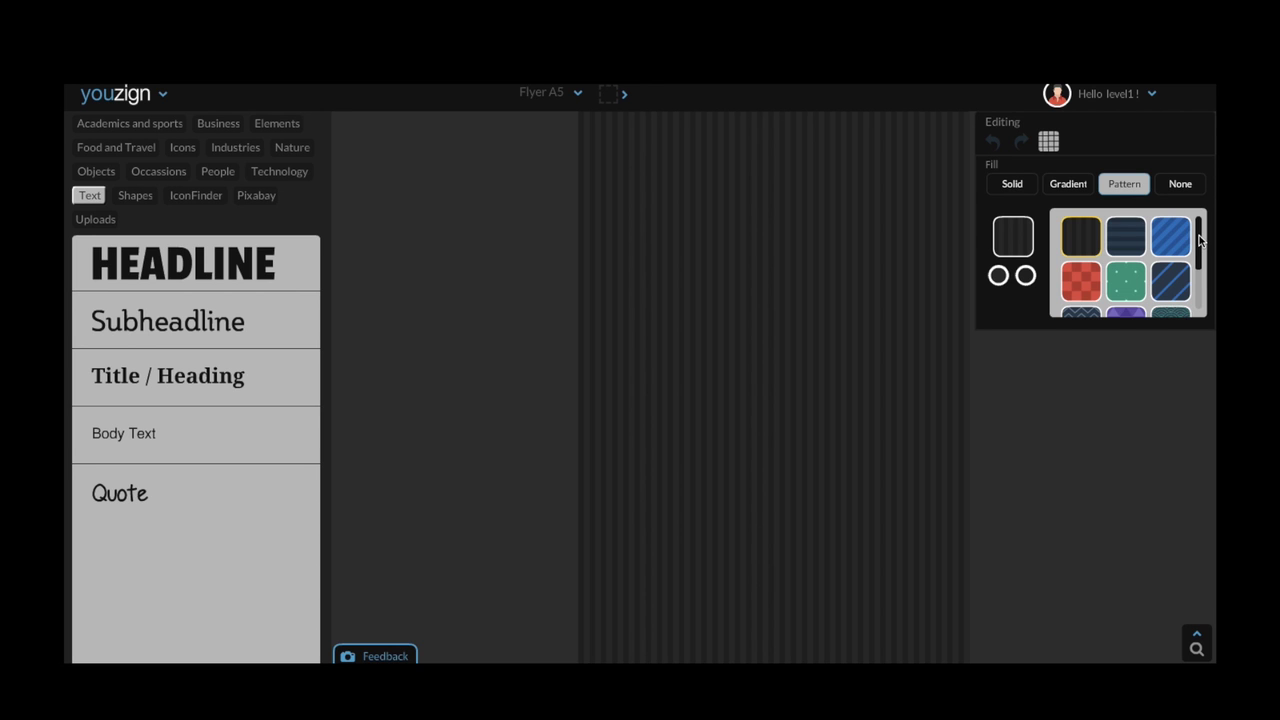
pyautogui.moveTo(1200, 240); pyautogui.dragTo(1198, 290)
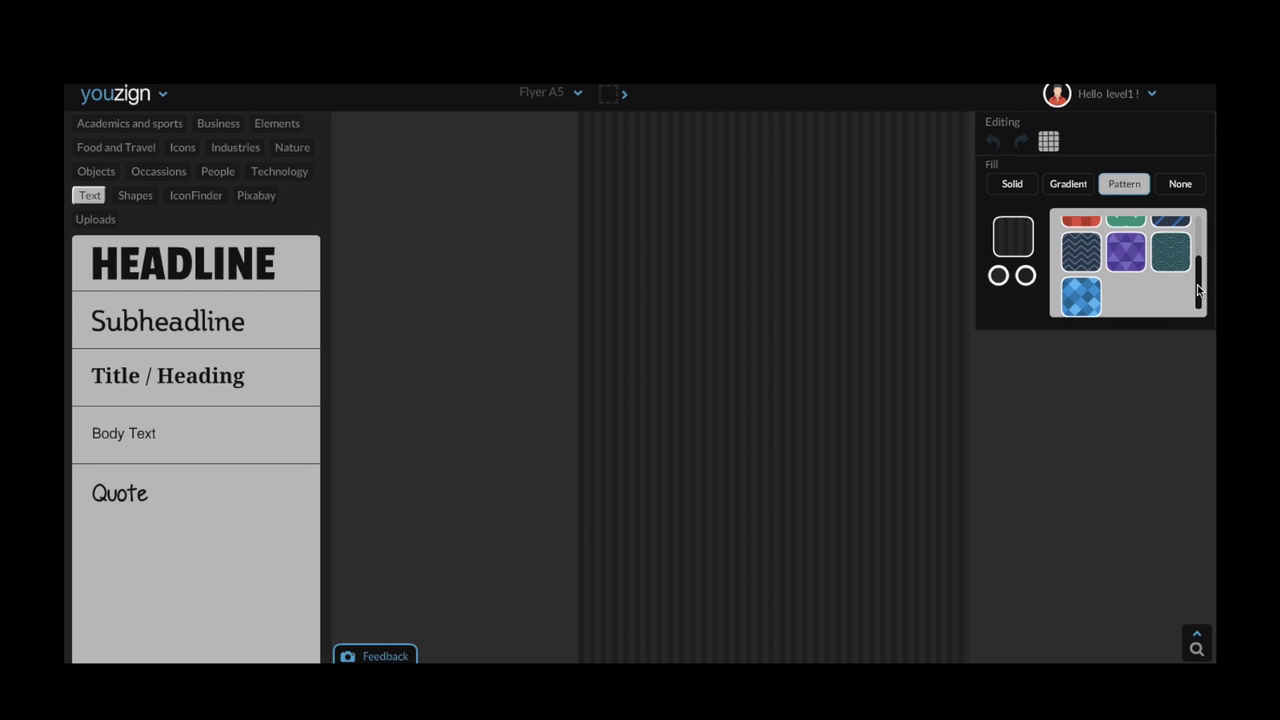
pyautogui.click(1090, 297)
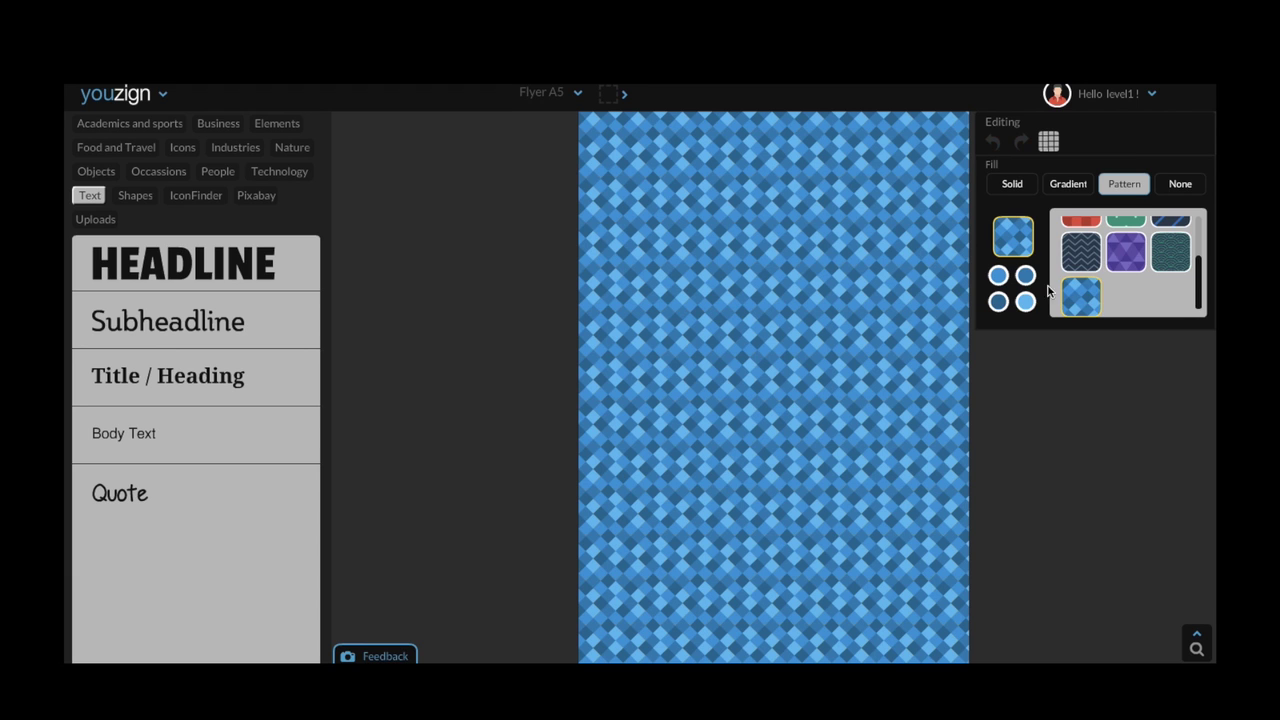
# Recolour the diamond pattern's first colour to bright red and its third to dark red.
pyautogui.click(1000, 276)
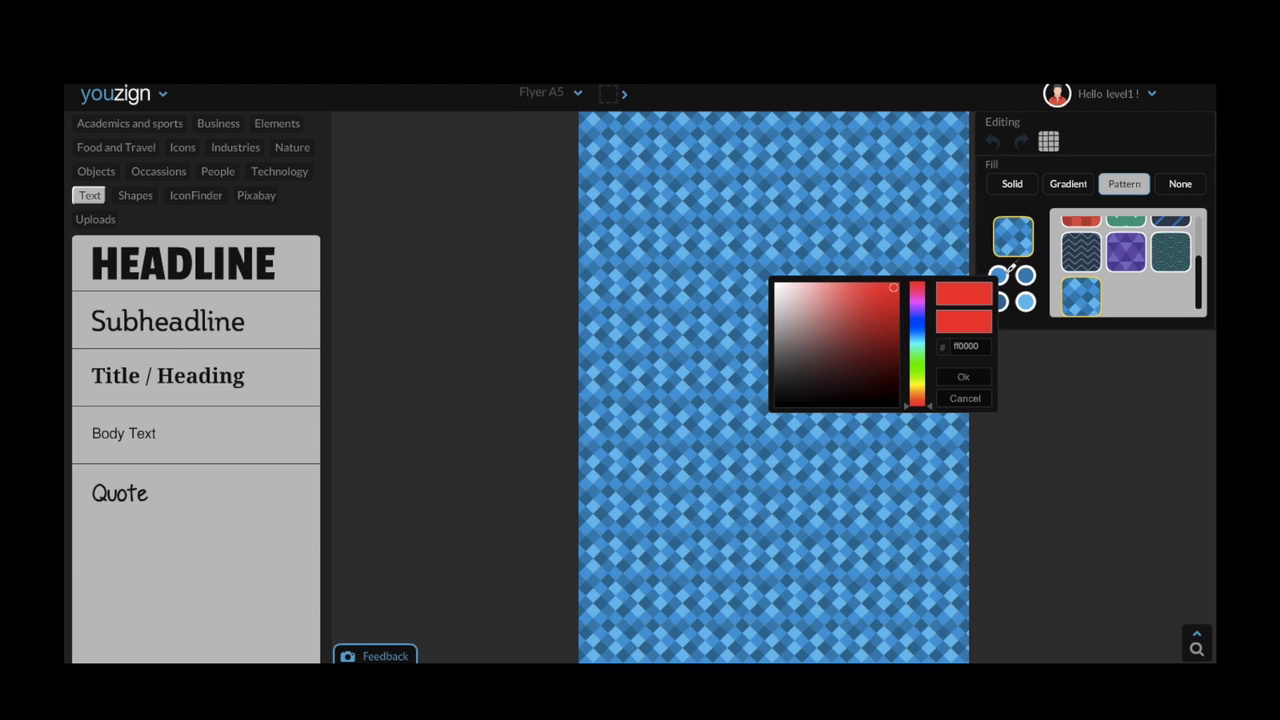
pyautogui.click(1010, 269)
pyautogui.moveTo(886, 331); pyautogui.dragTo(881, 338)
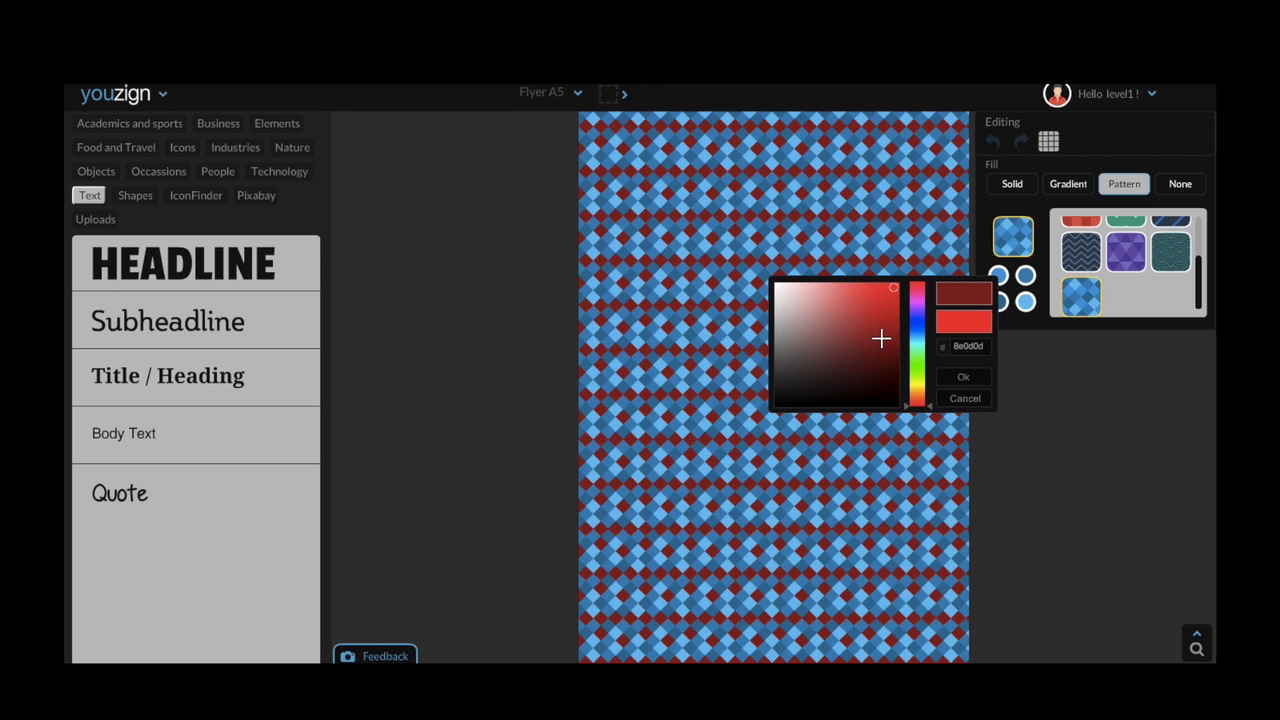
pyautogui.moveTo(881, 338); pyautogui.dragTo(908, 306)
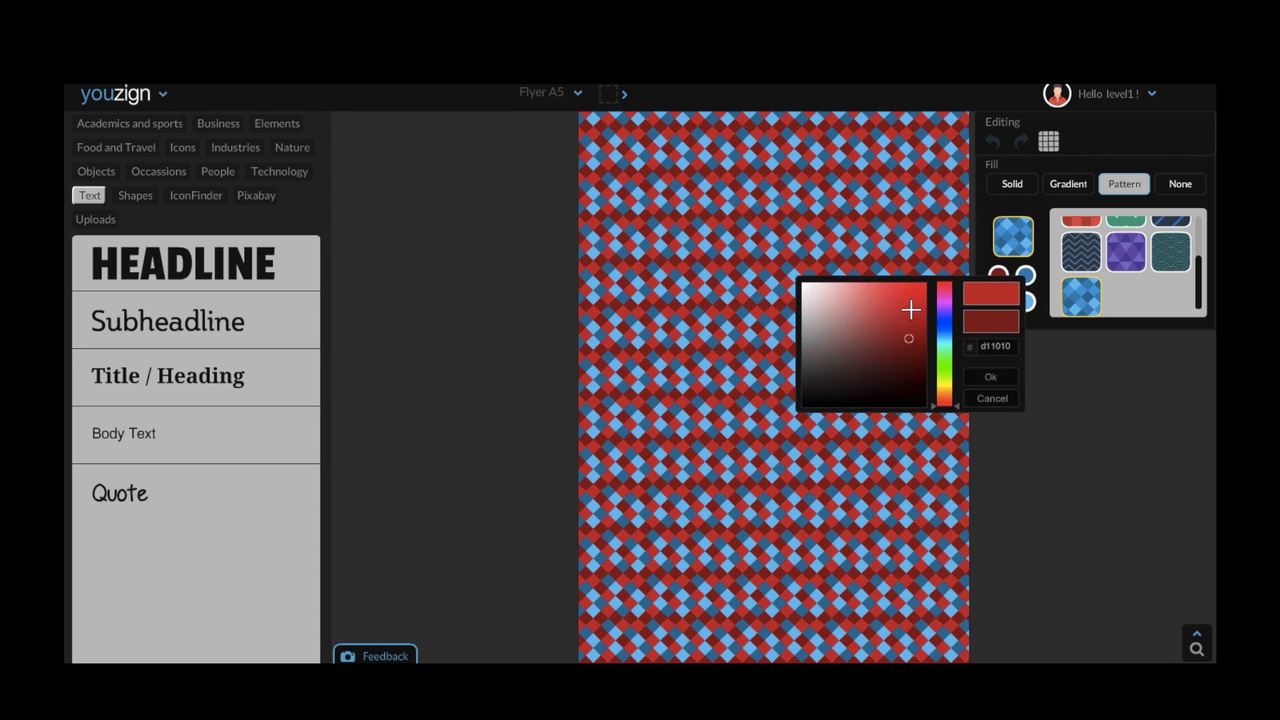
pyautogui.press('Return')
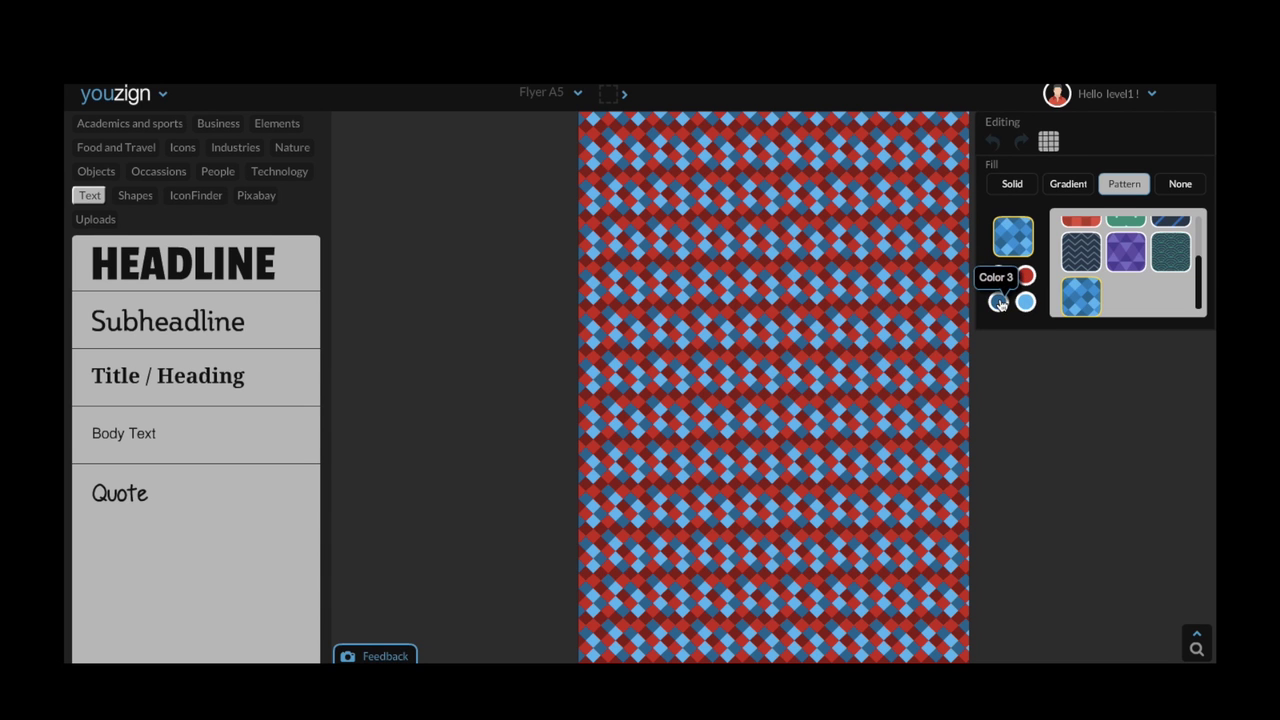
pyautogui.click(998, 301)
pyautogui.click(886, 386)
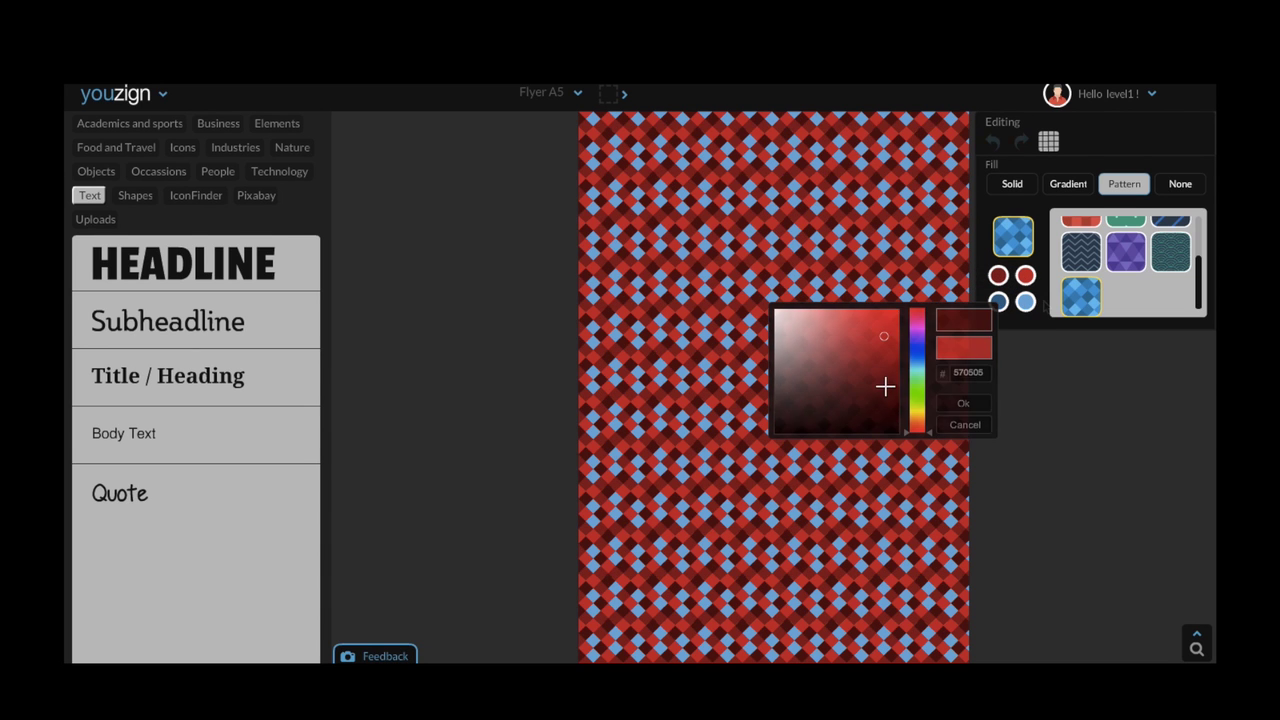
pyautogui.press('Return')
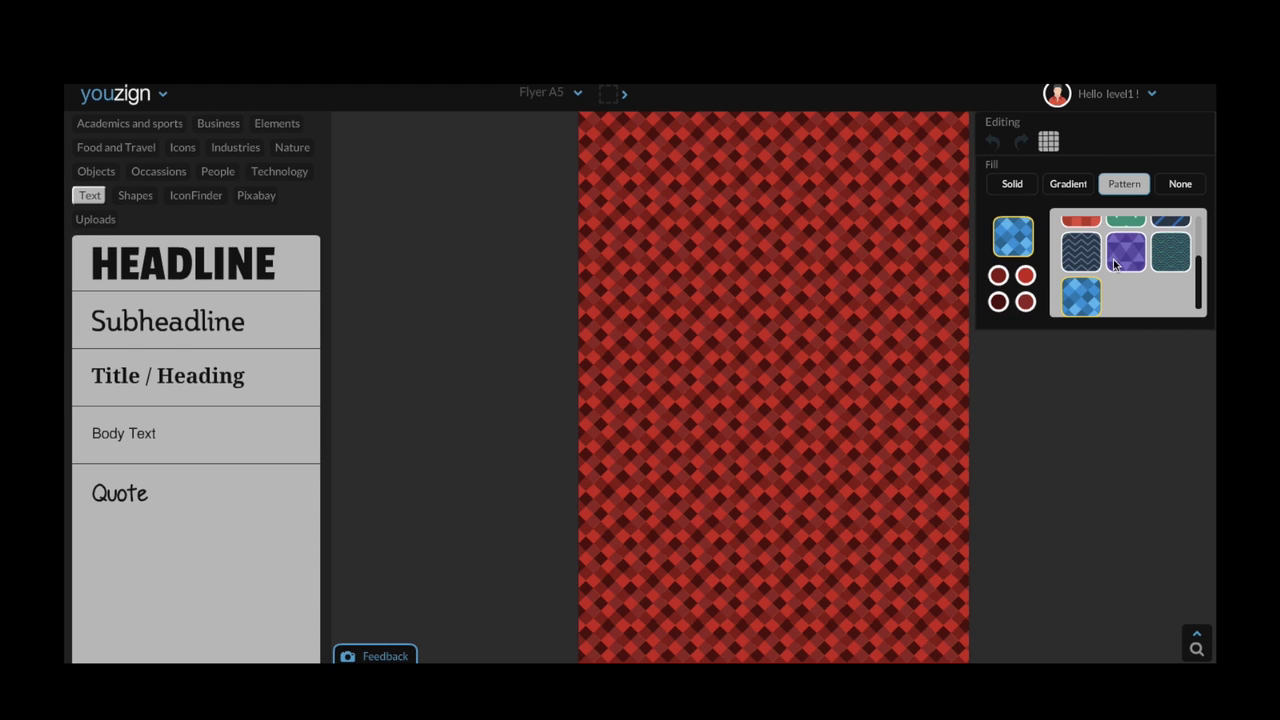
# Replace the pattern with a solid teal background (108098) and show the Elements library.
pyautogui.click(1178, 187)
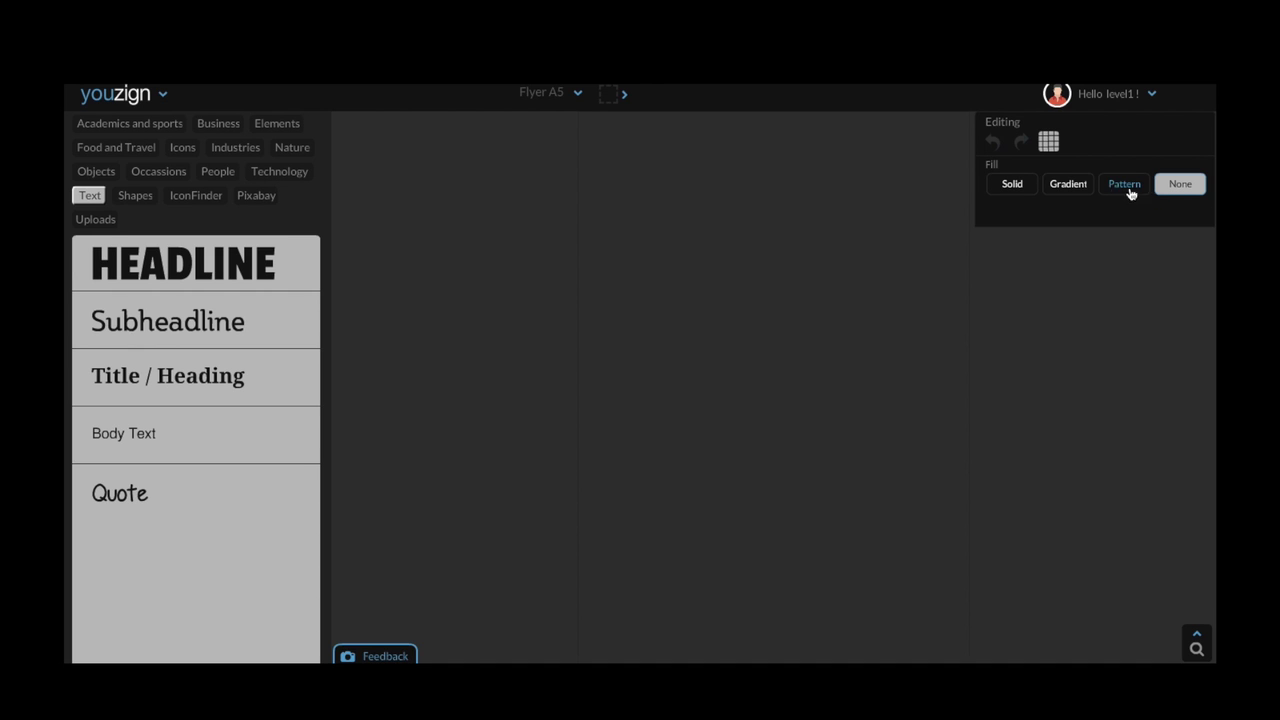
pyautogui.click(1026, 192)
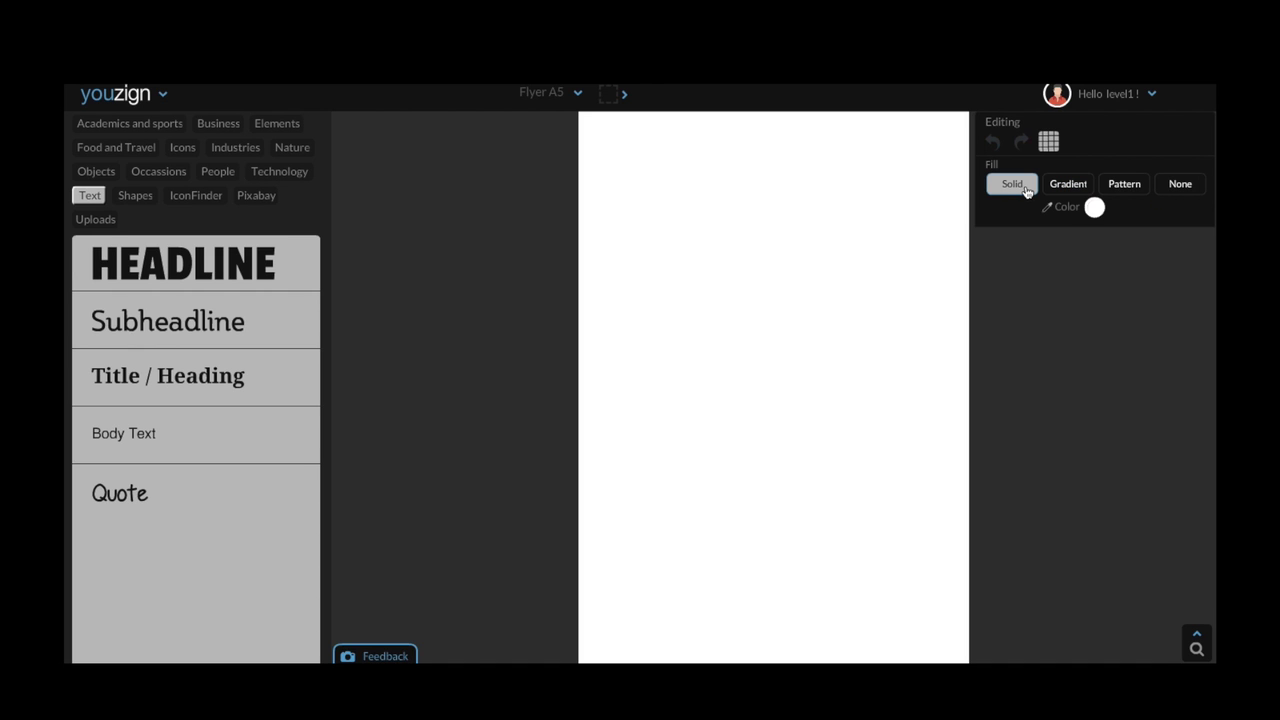
pyautogui.click(1094, 207)
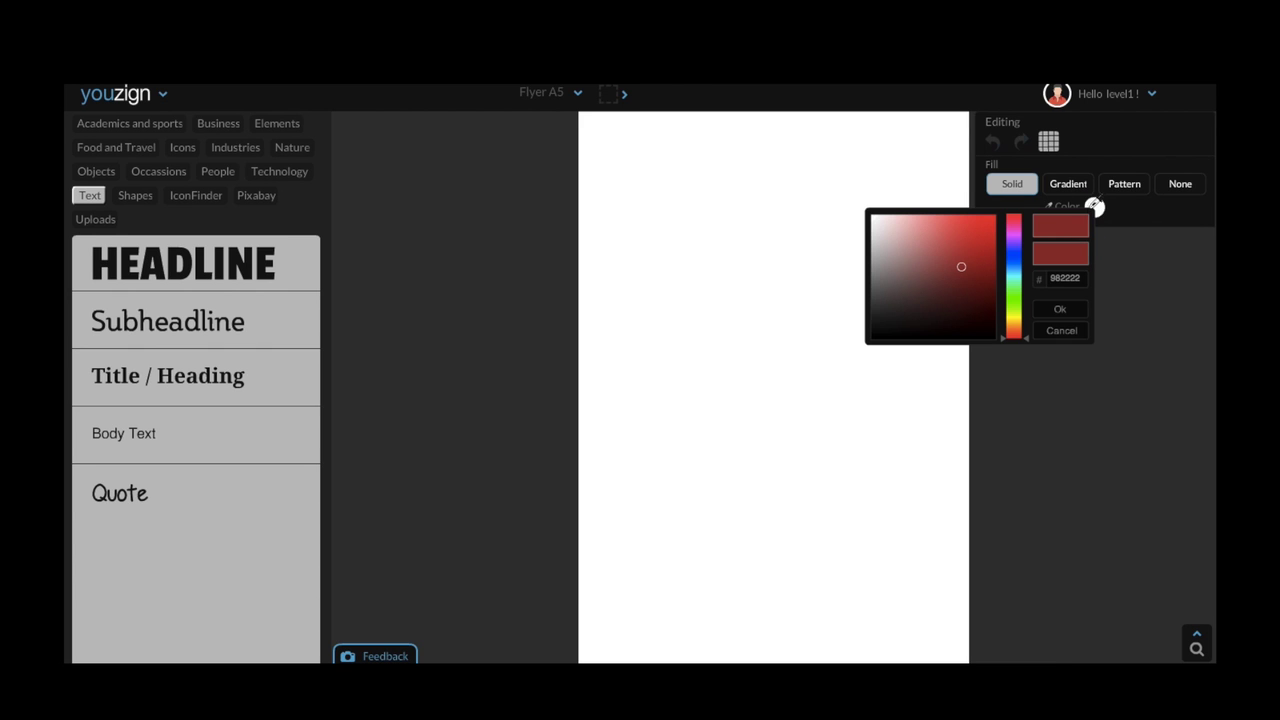
pyautogui.click(1015, 252)
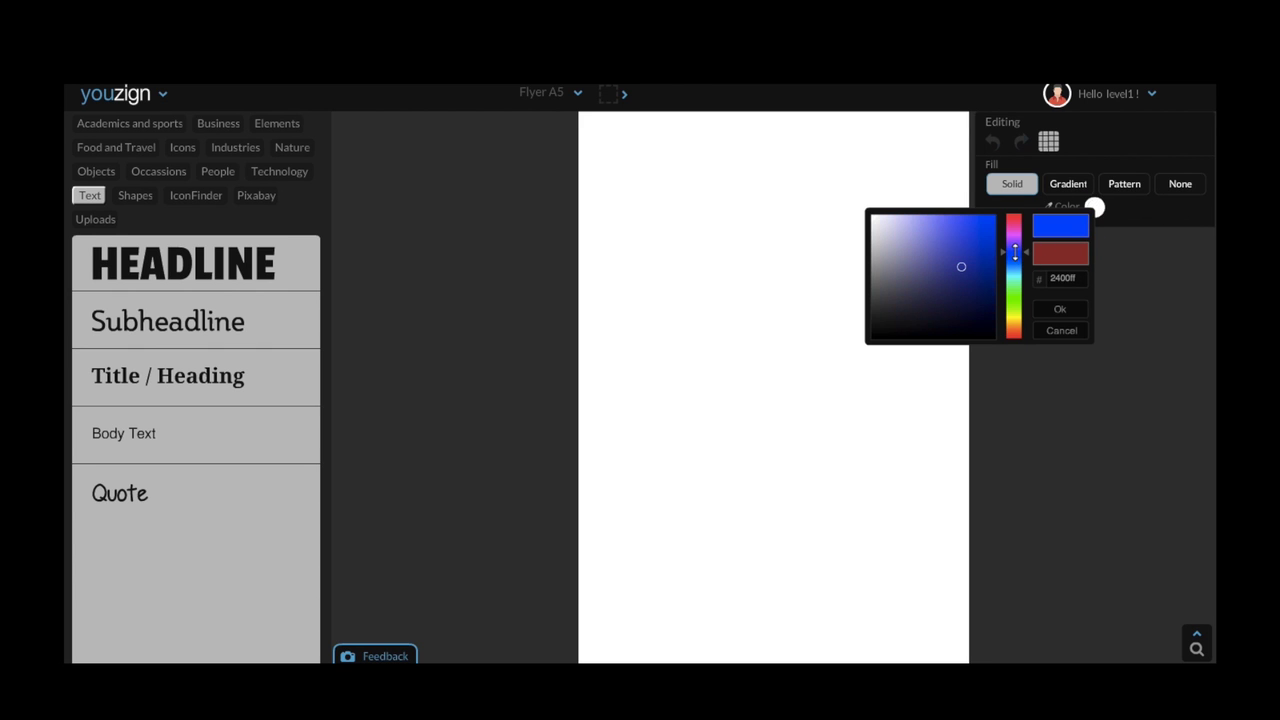
pyautogui.moveTo(1015, 252); pyautogui.dragTo(1013, 275)
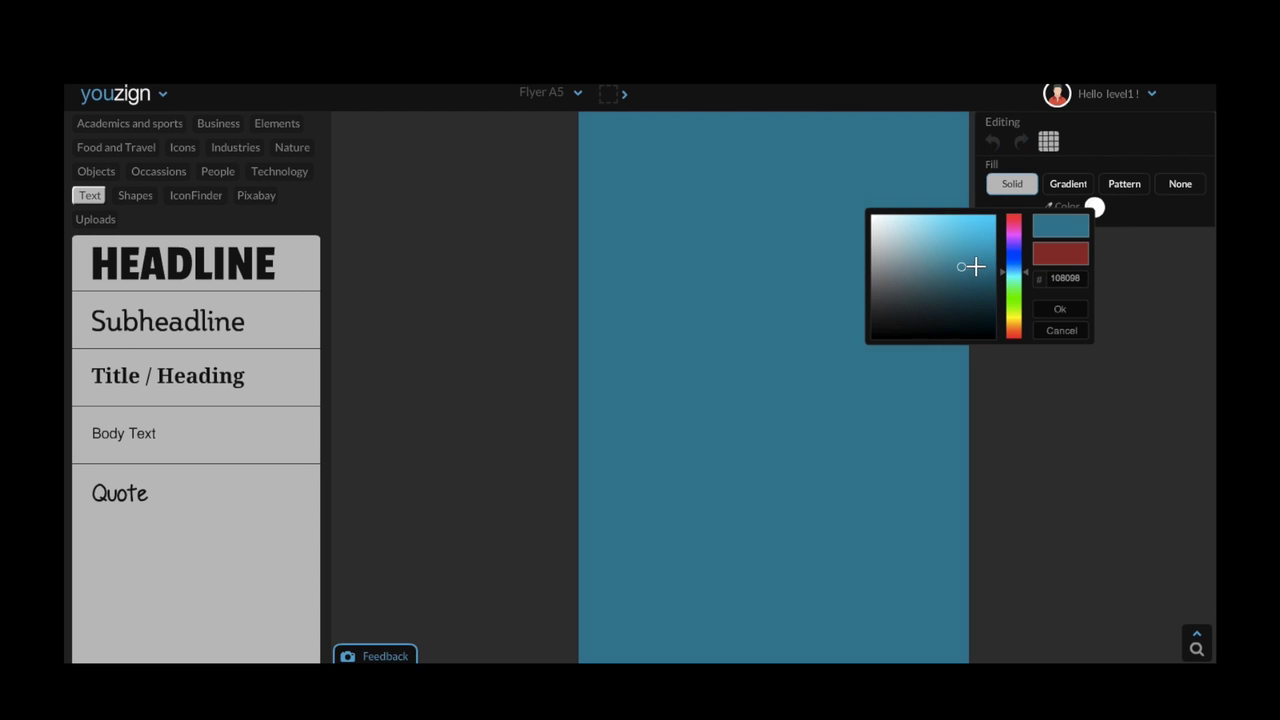
pyautogui.click(977, 271)
pyautogui.click(266, 123)
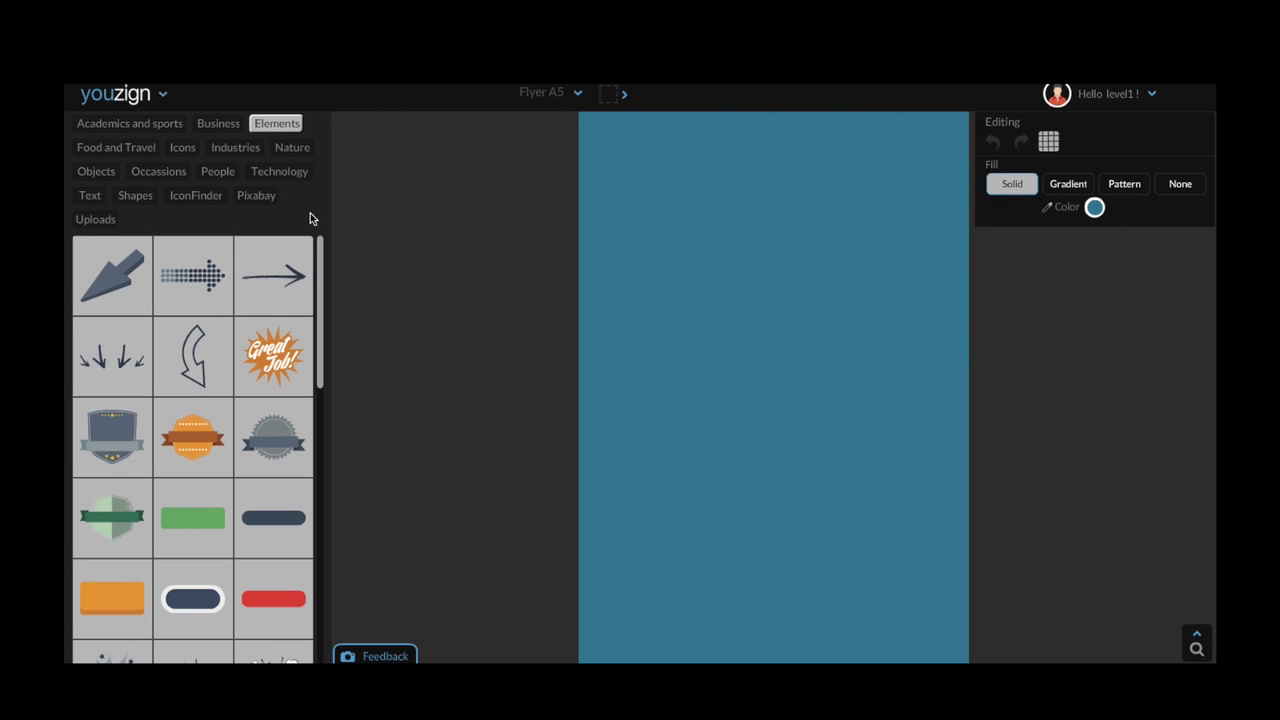
# Add the white-rimmed dark pill, enlarge it and move it near the top of the flyer.
pyautogui.moveTo(320, 270); pyautogui.dragTo(323, 356)
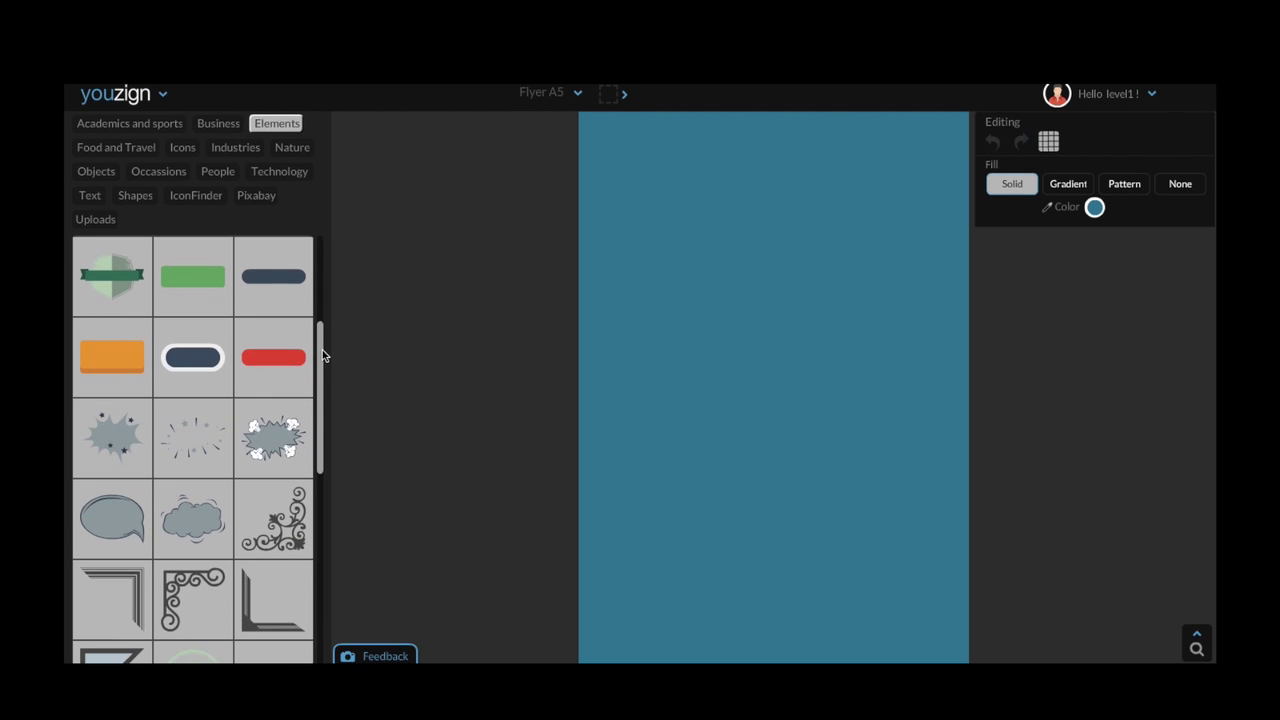
pyautogui.click(193, 360)
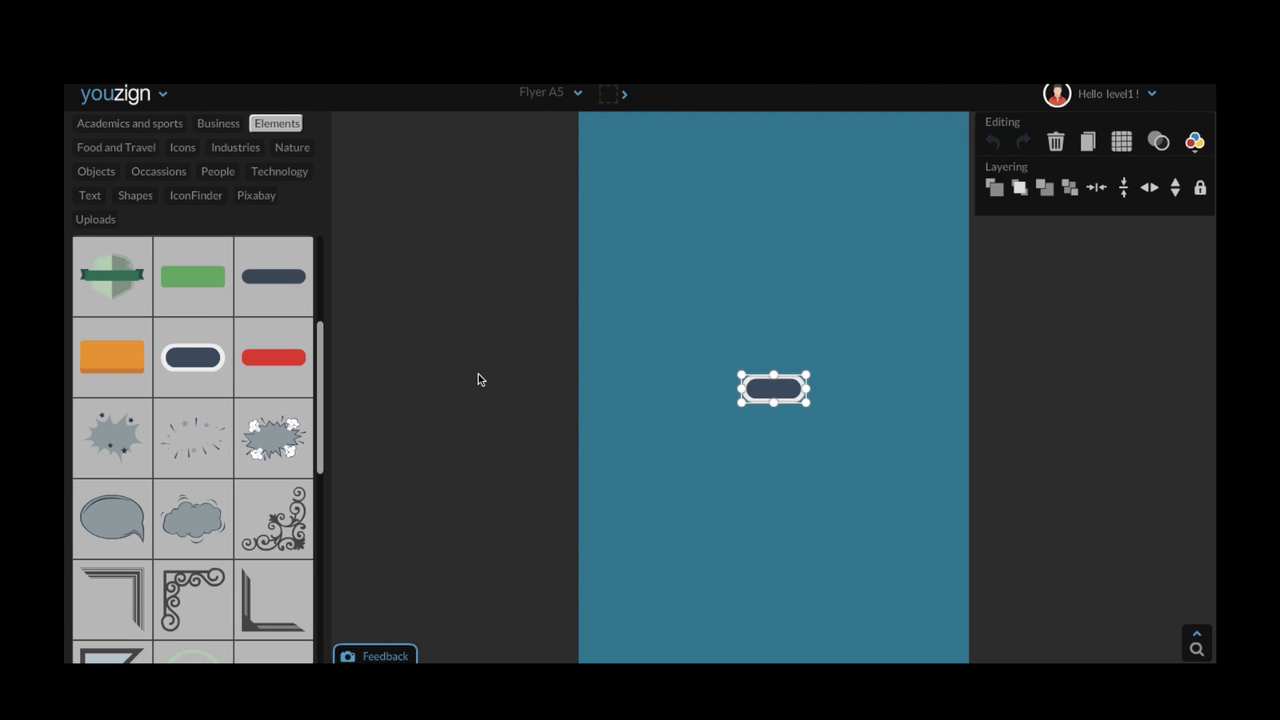
pyautogui.moveTo(741, 403); pyautogui.dragTo(646, 477)
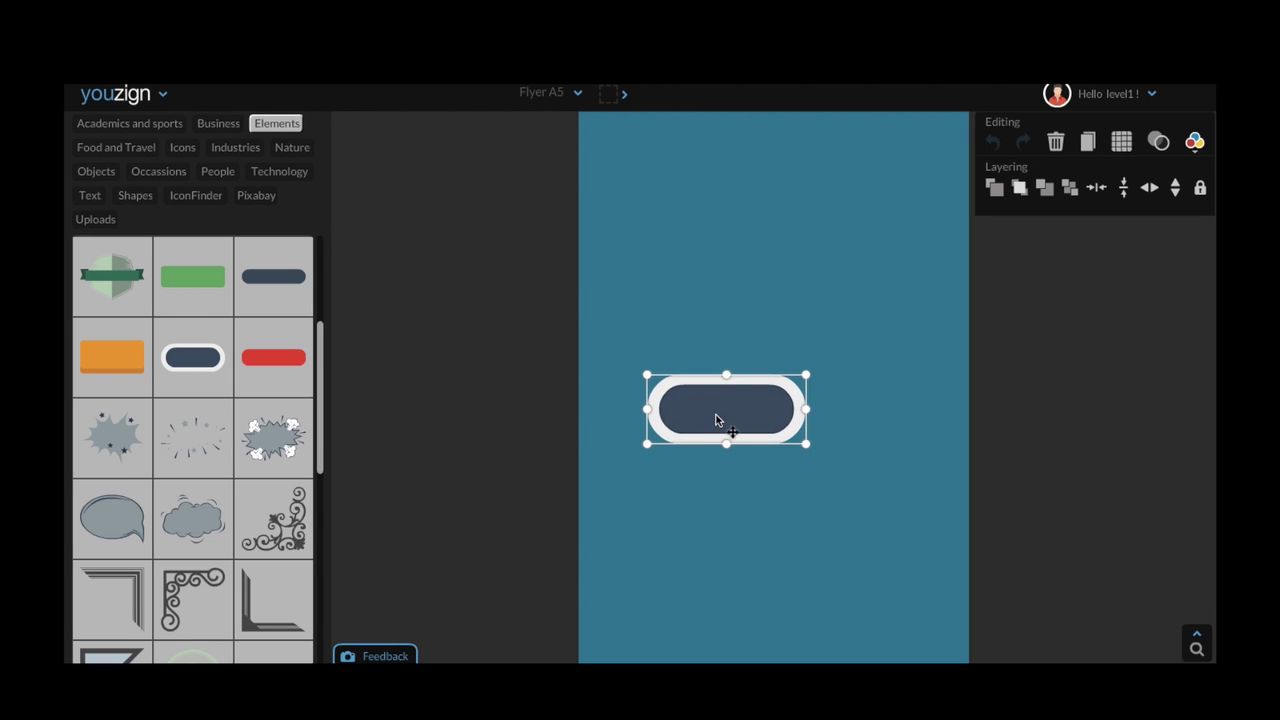
pyautogui.moveTo(717, 420); pyautogui.dragTo(756, 237)
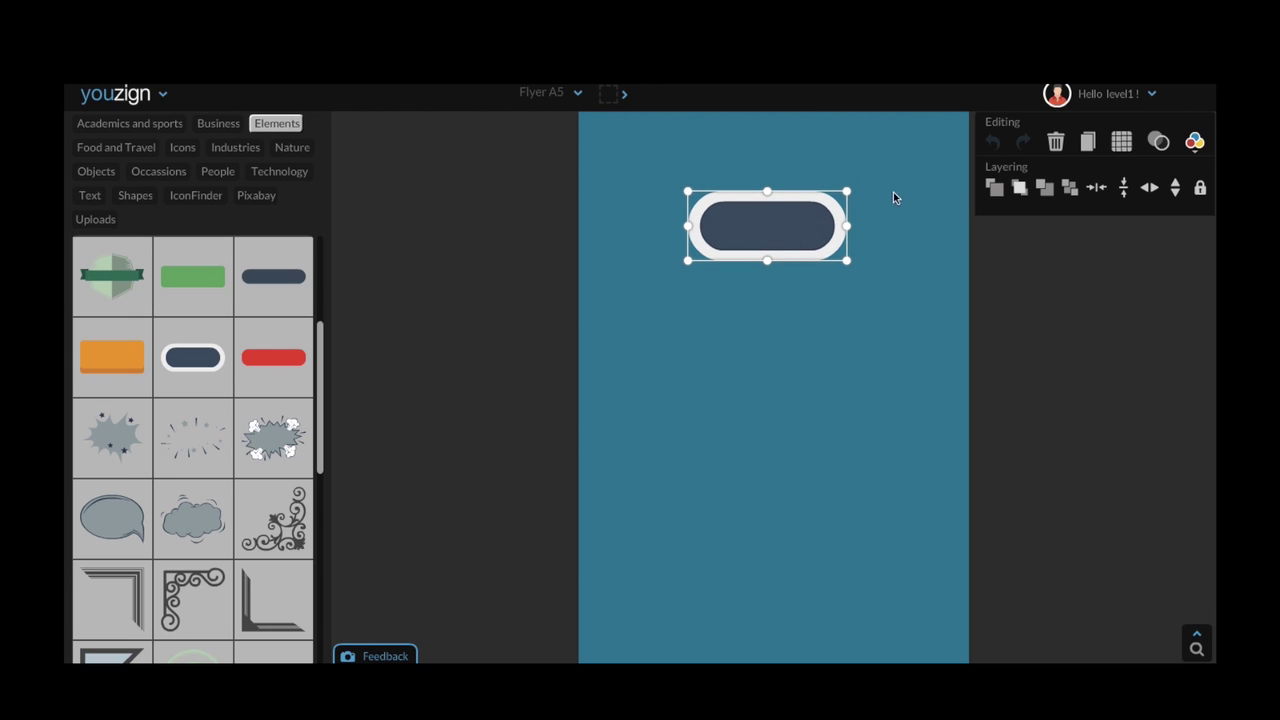
# Recolour the pill's inner fill to match the teal background (12829a).
pyautogui.click(1198, 145)
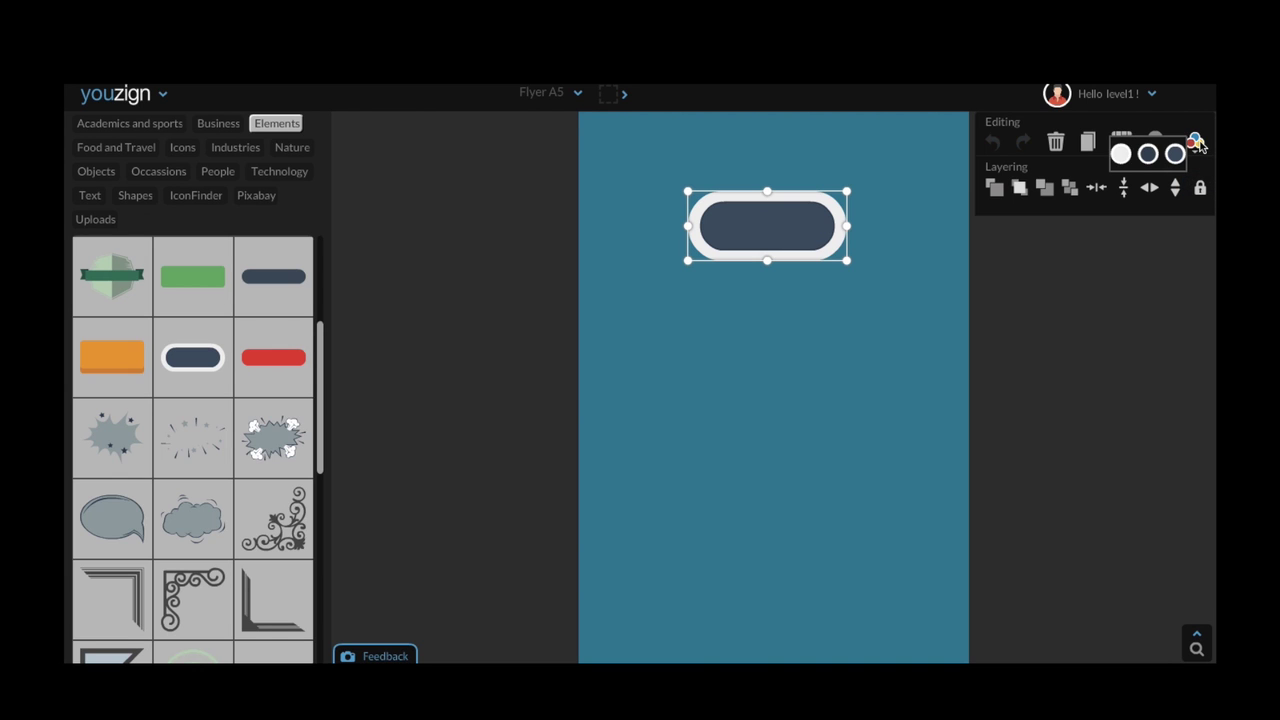
pyautogui.click(1175, 153)
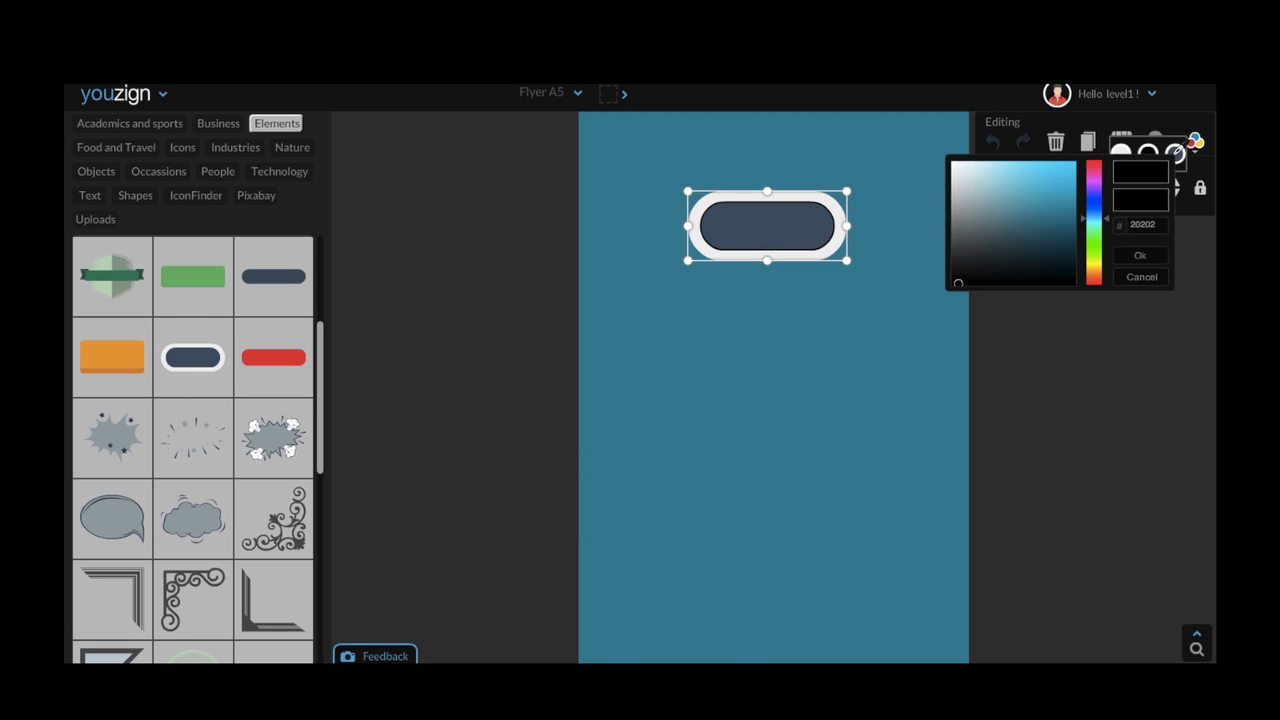
pyautogui.write('323232')
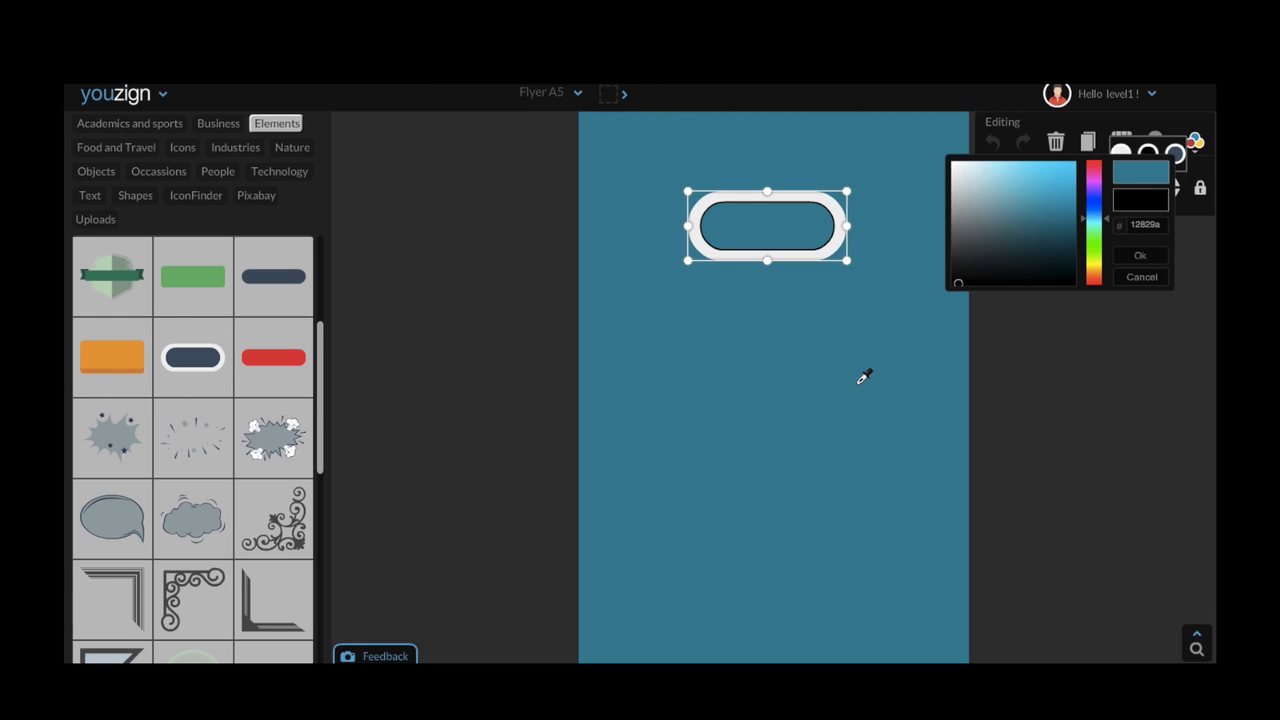
pyautogui.click(858, 386)
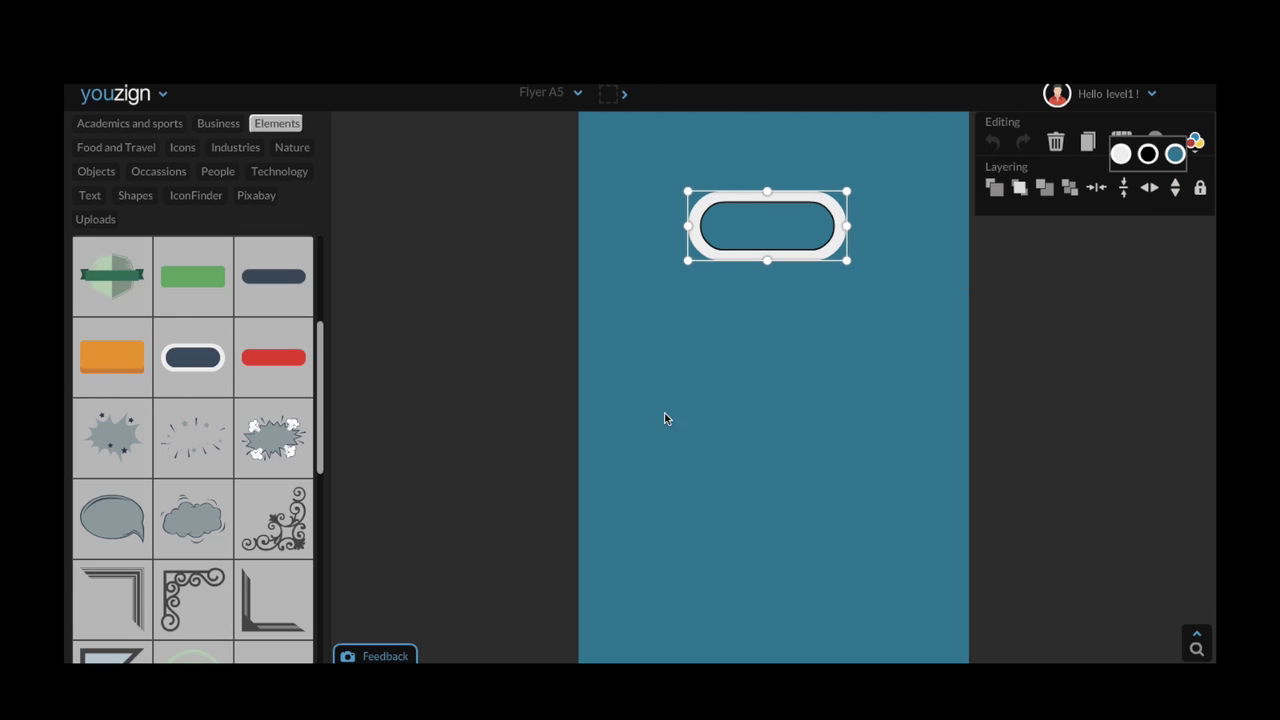
# Add a red bar element, enlarge it and place it just below the pill.
pyautogui.click(287, 367)
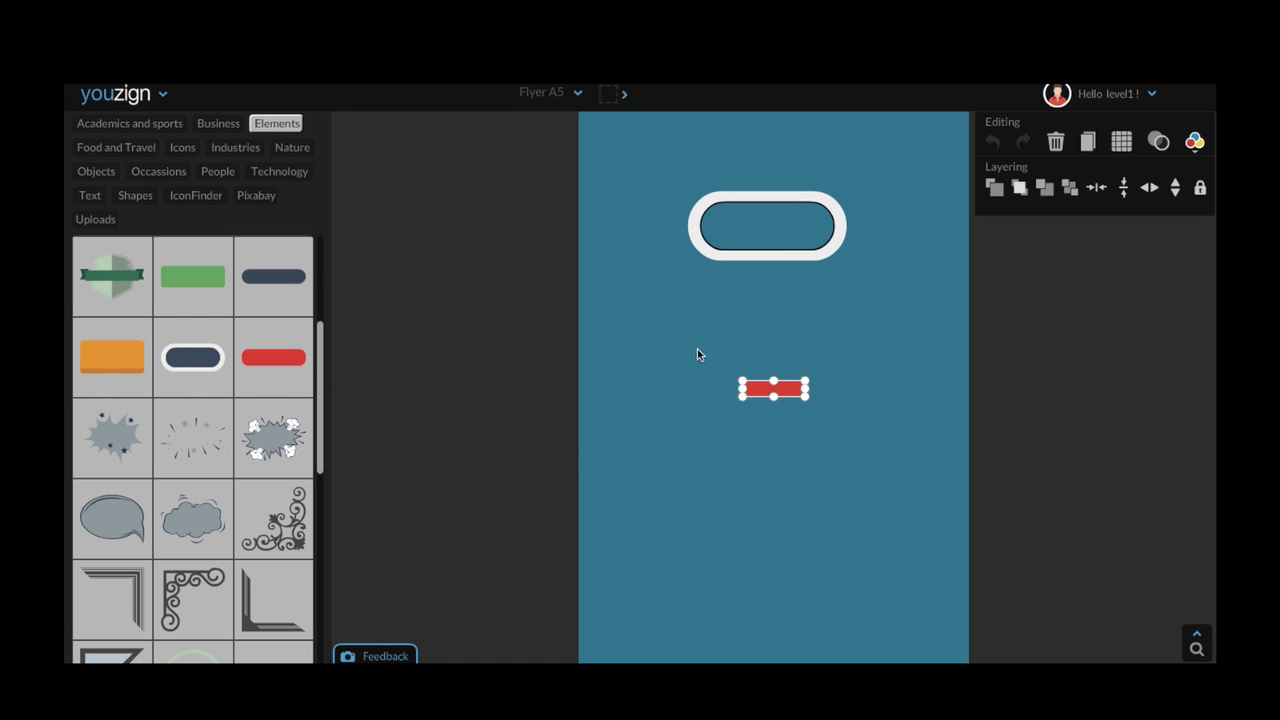
pyautogui.moveTo(741, 381); pyautogui.dragTo(636, 350)
pyautogui.moveTo(700, 376); pyautogui.dragTo(758, 320)
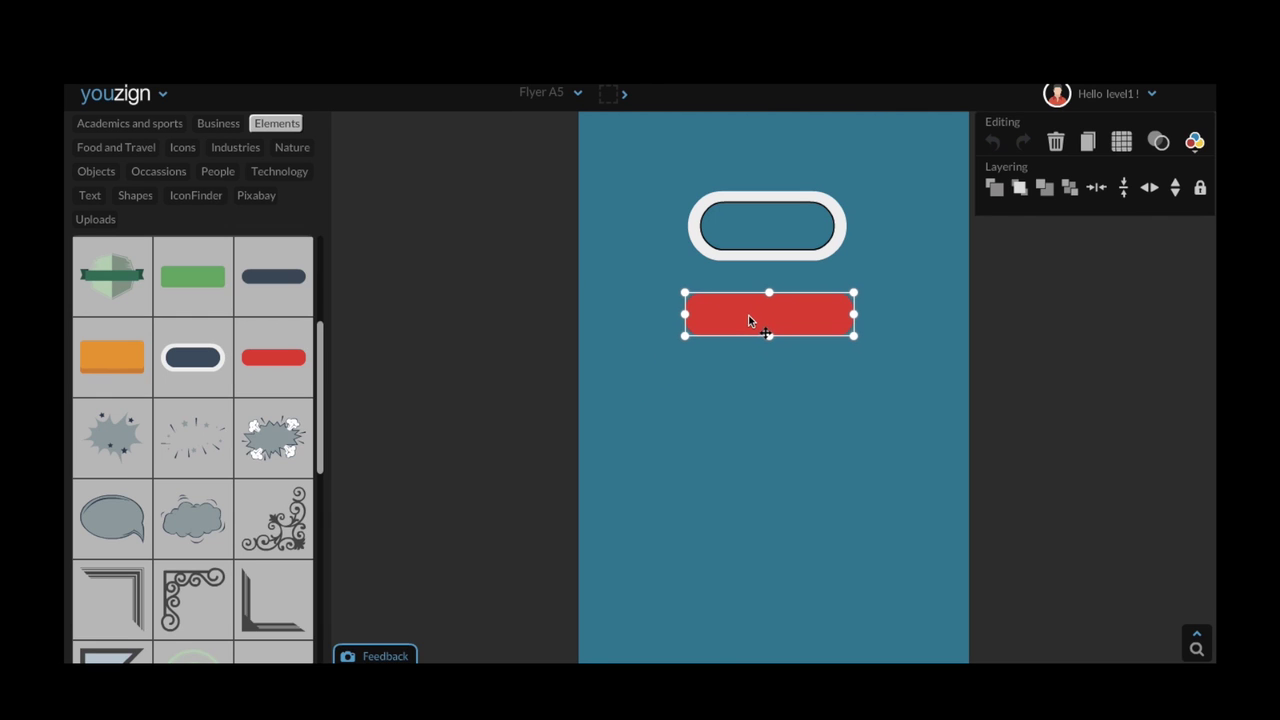
# Recolour the bar's fill to light grey f0efef.
pyautogui.click(1195, 142)
pyautogui.click(1176, 152)
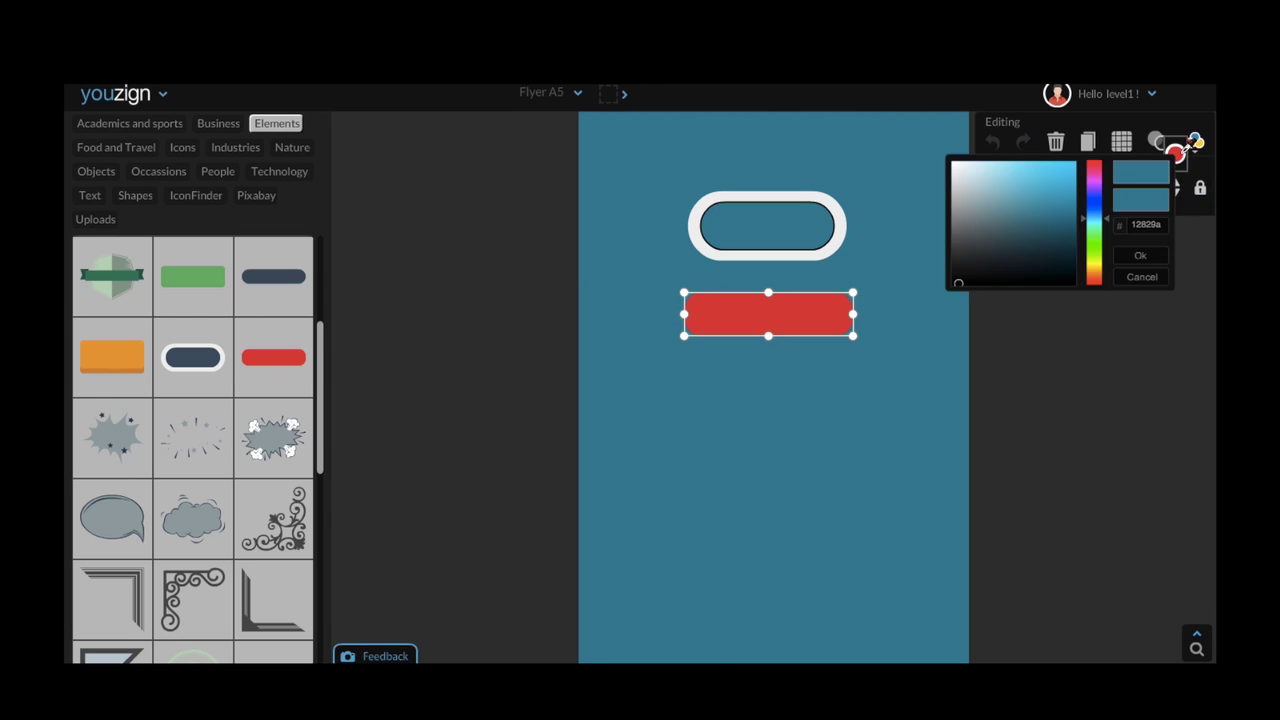
pyautogui.click(773, 197)
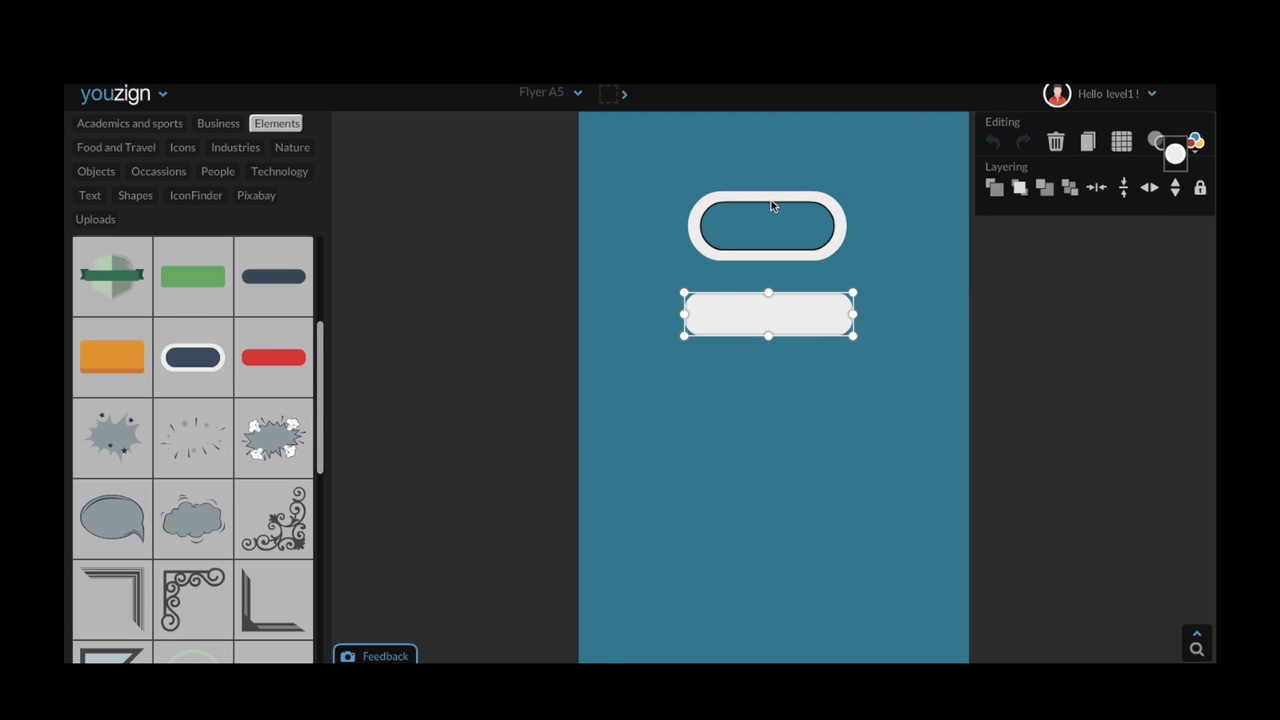
pyautogui.click(894, 177)
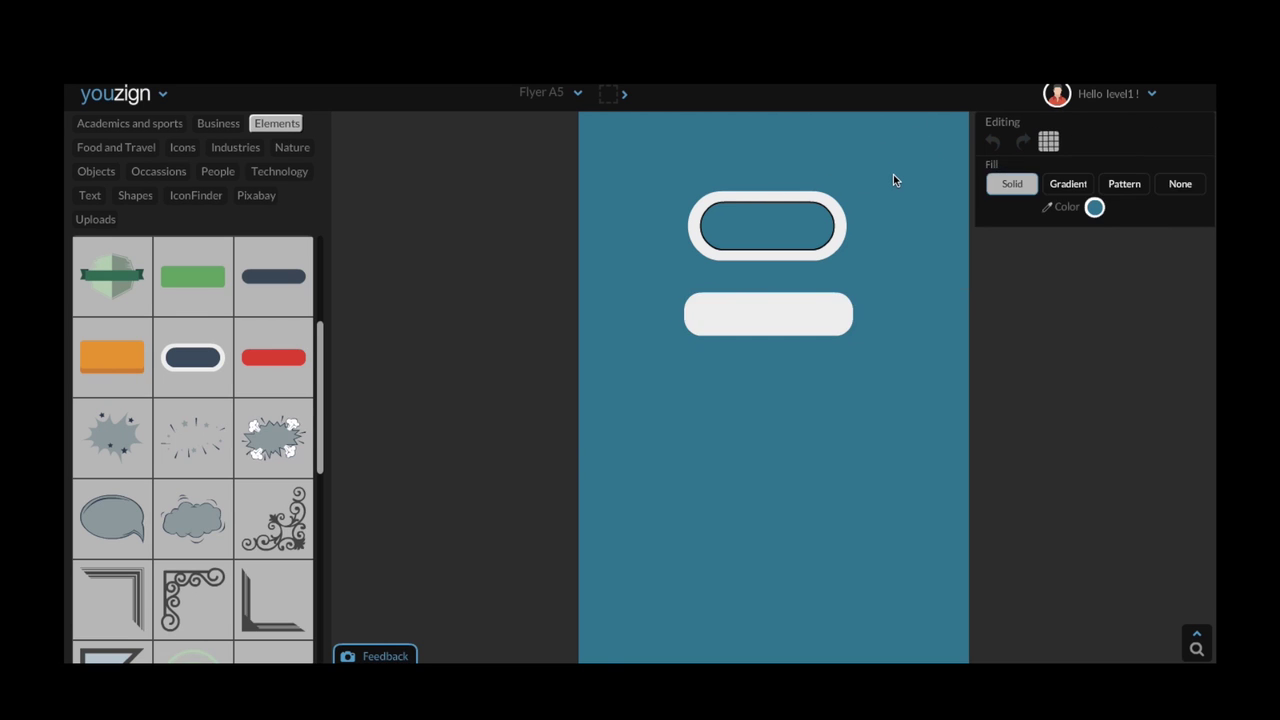